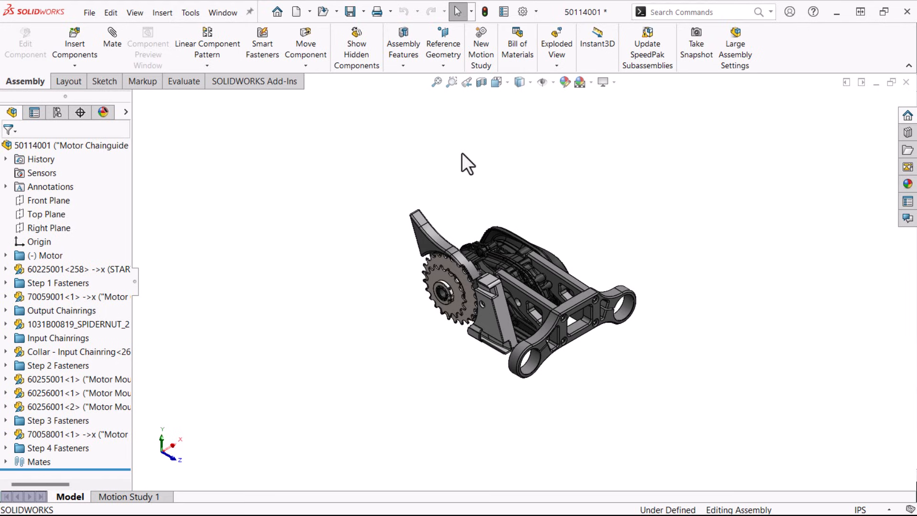
Step: Start an exploded view and explode the upper chainguide (70059001) outward about 8.27 in along X as its own finished step
click(563, 84)
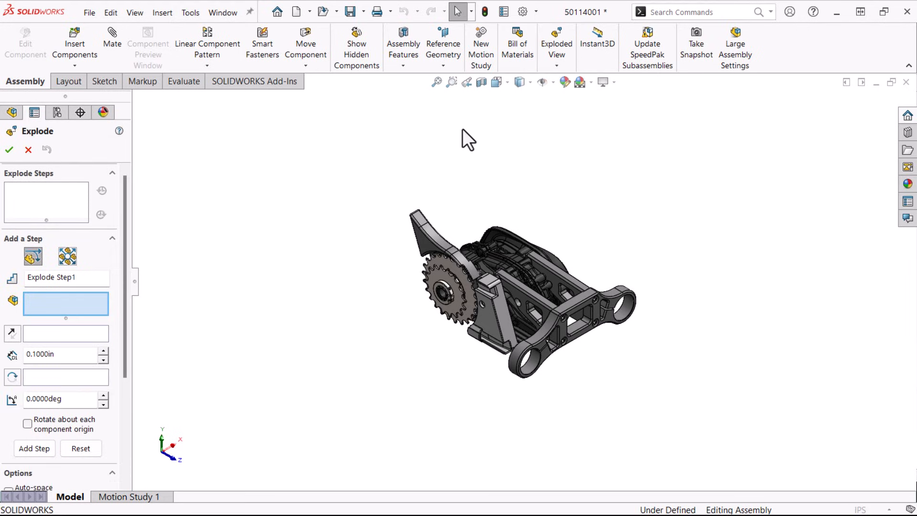
click(422, 242)
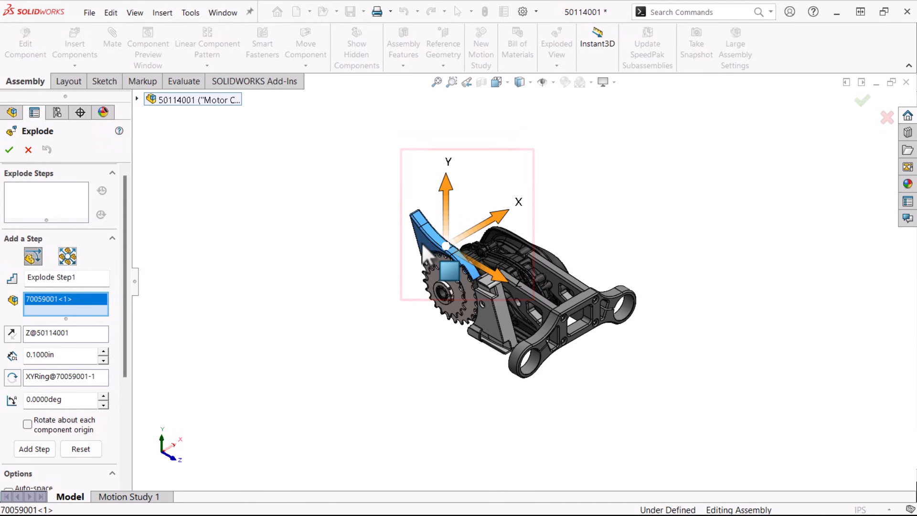
drag(458, 229, 375, 263)
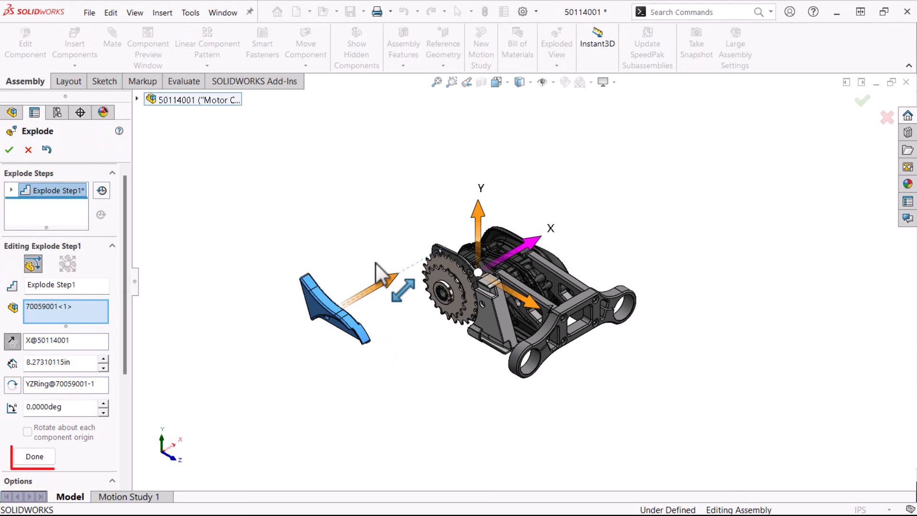
click(39, 453)
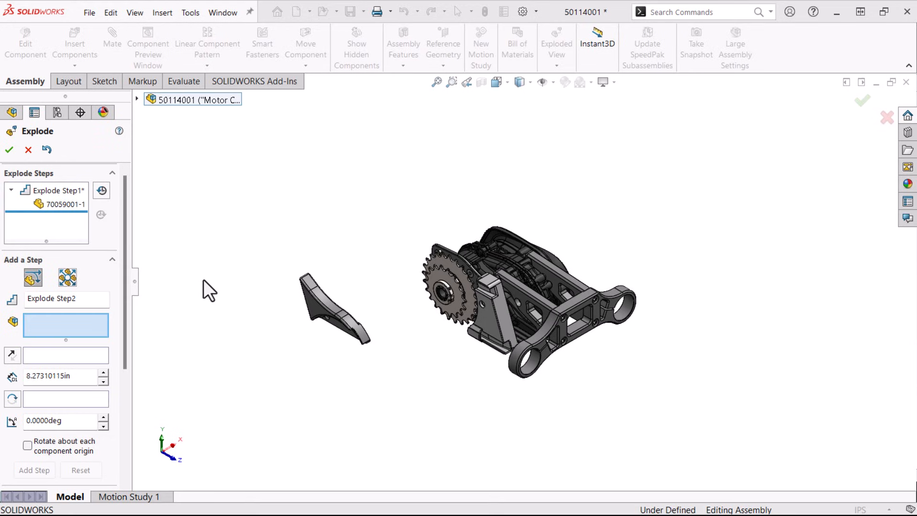
Step: Explode the input chainring with its collar outward about 2.64 in along X, and the collar alone about 1.97 in further
click(446, 277)
click(442, 287)
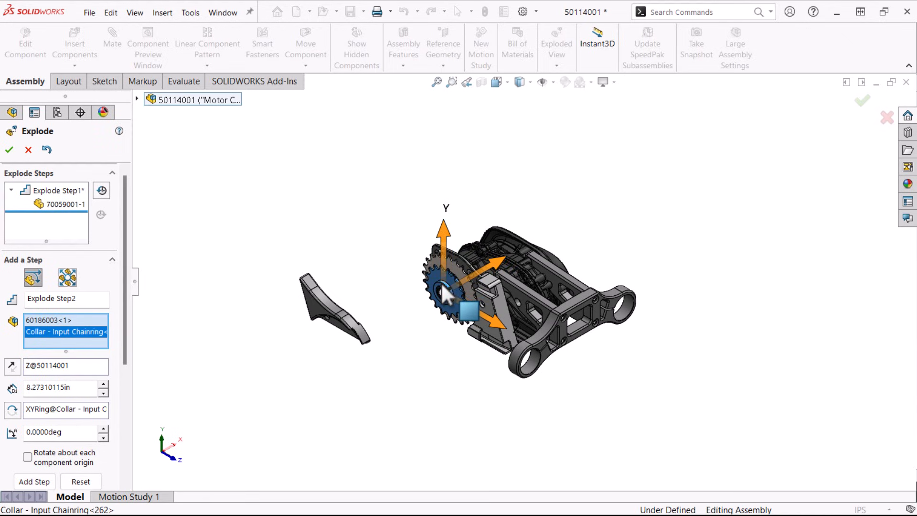
drag(495, 258, 463, 283)
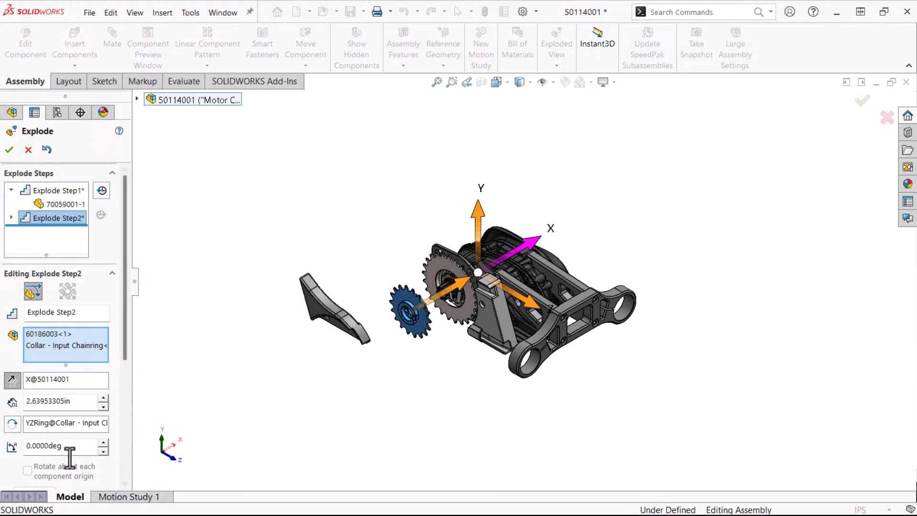
scroll(69, 444, down, 3)
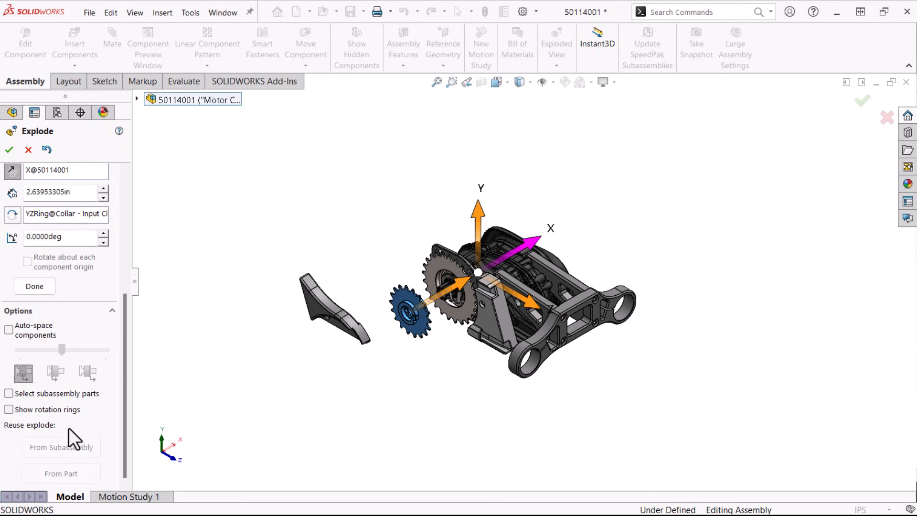
click(37, 286)
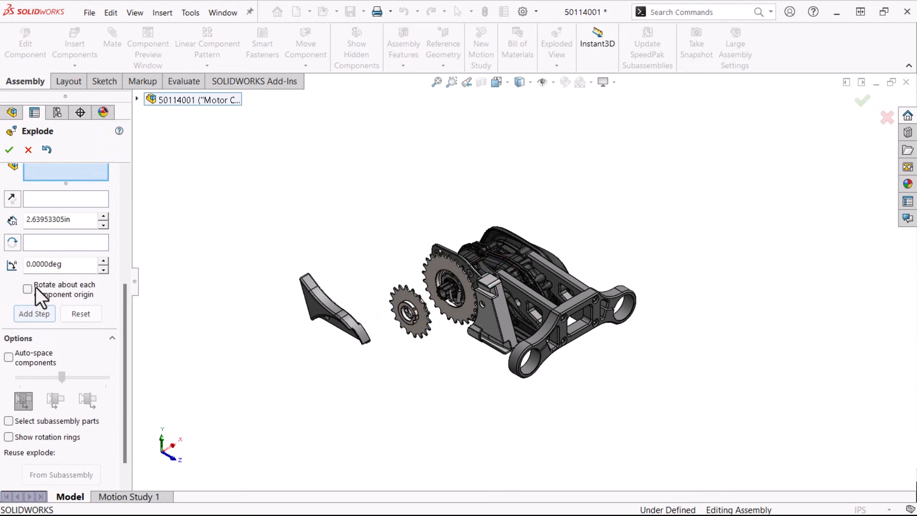
click(408, 309)
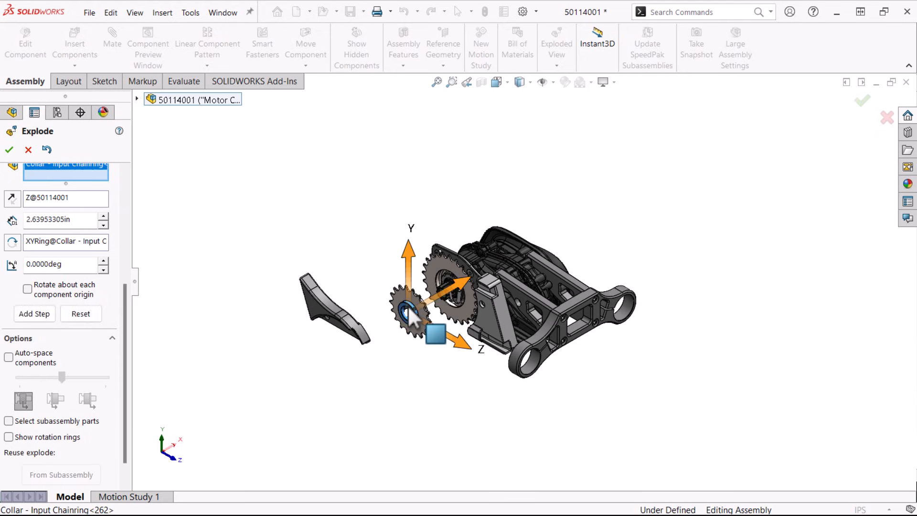
drag(457, 282, 443, 315)
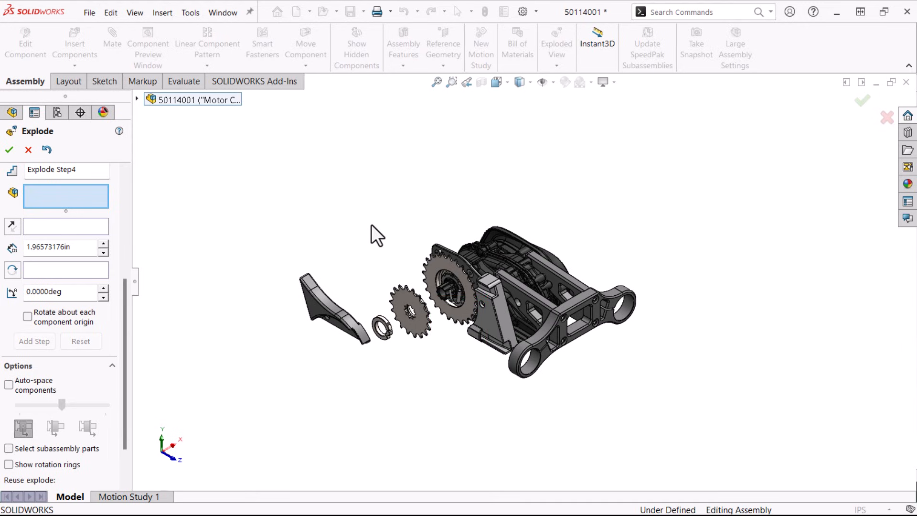
Step: Try to explode the whole motor subassembly (50113001) along X from the isometric view
key(ctrl+7)
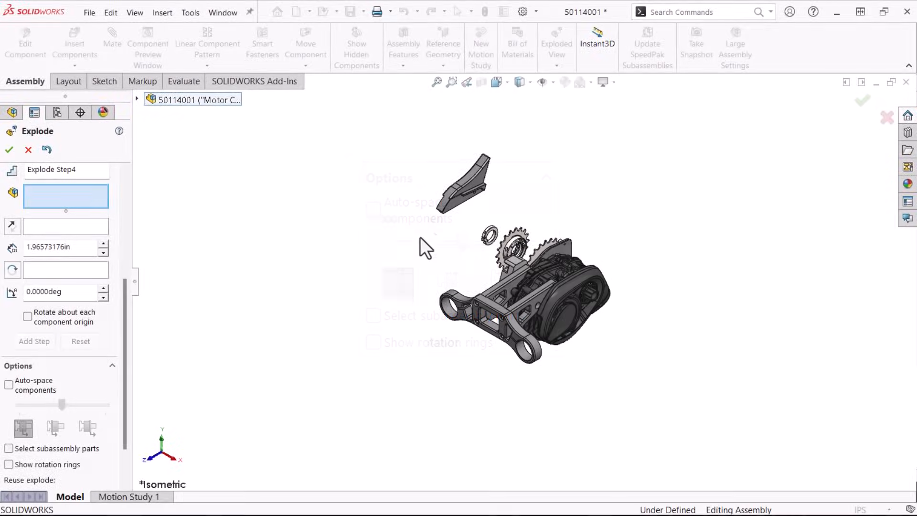
click(575, 286)
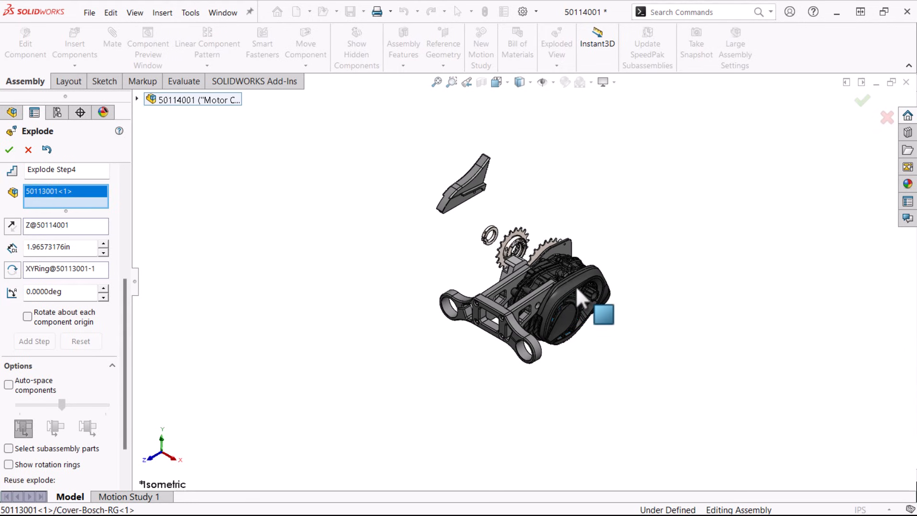
drag(616, 341, 666, 364)
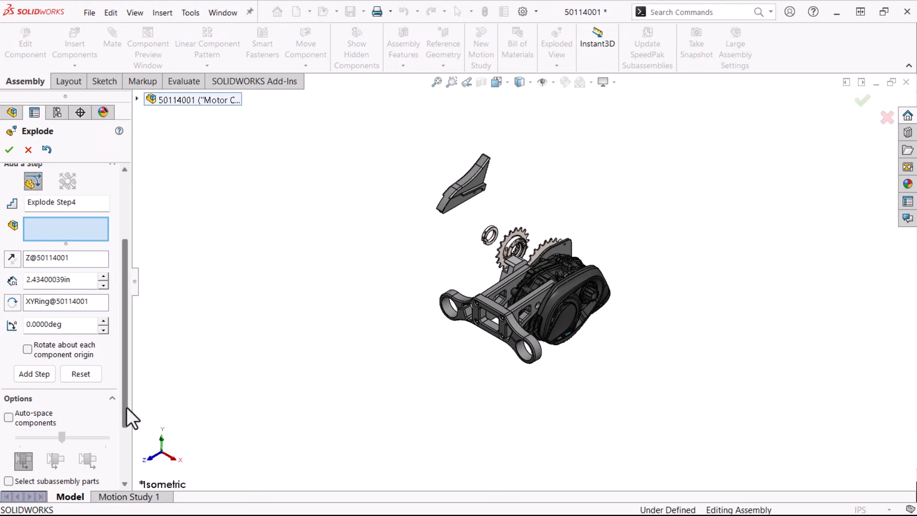
Step: With subassembly parts made selectable, explode the motor cover about 10.36 in and the motor body about 6.03 in along X
drag(127, 407, 133, 438)
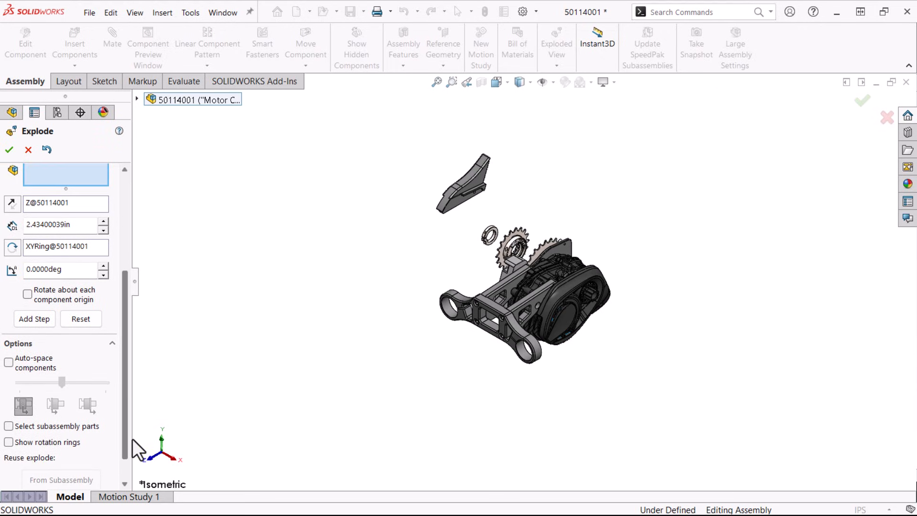
click(8, 426)
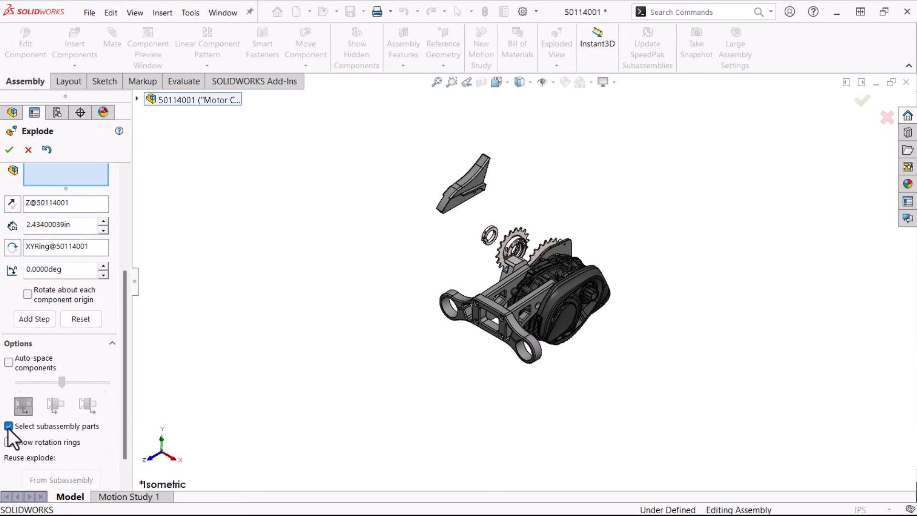
click(588, 290)
drag(631, 351, 740, 403)
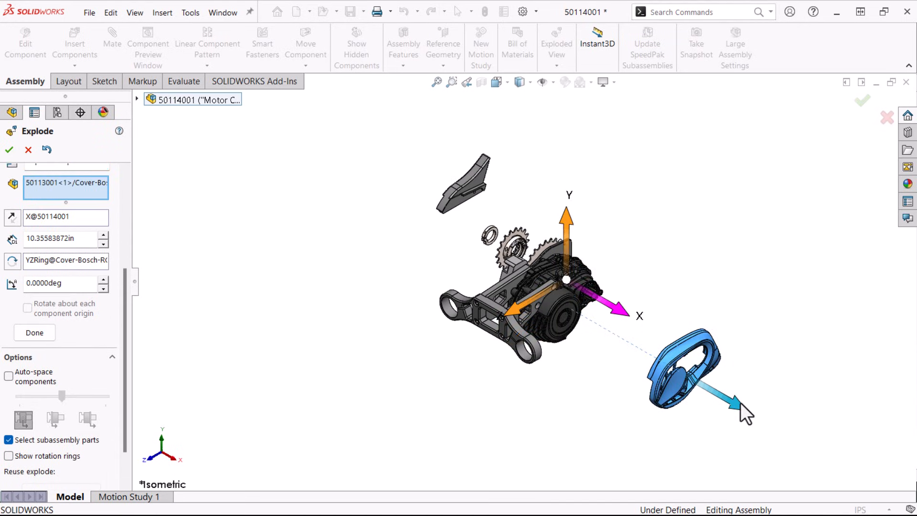
click(570, 319)
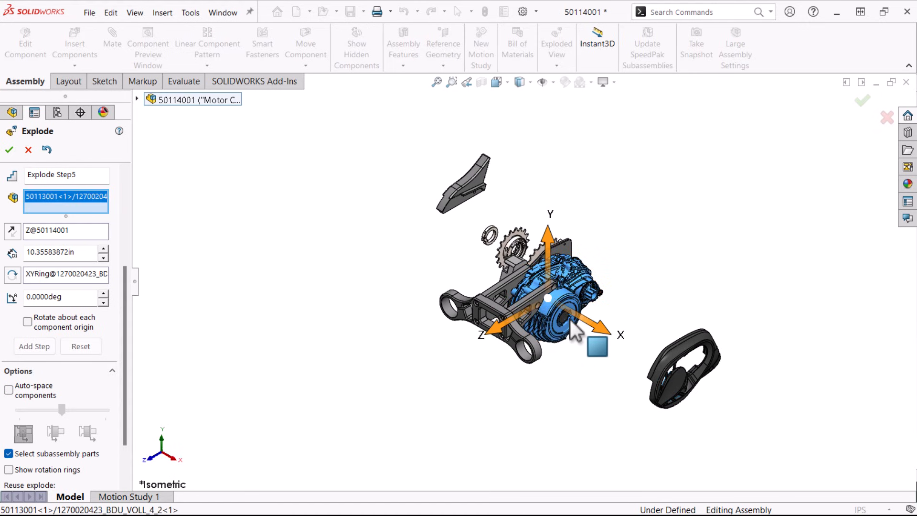
drag(599, 329, 665, 360)
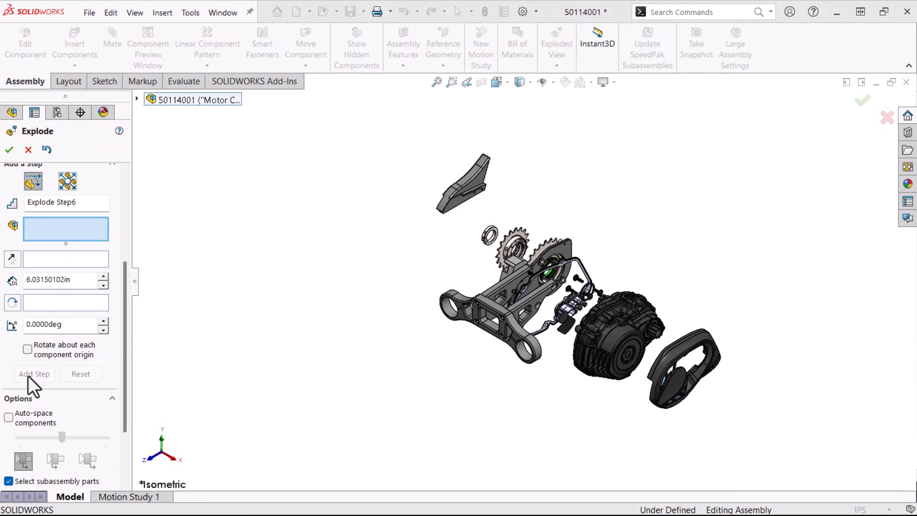
Step: Explode the front mount, its four socket head cap screws and both mount arms about 7.60 in along Z with auto-spacing
click(9, 417)
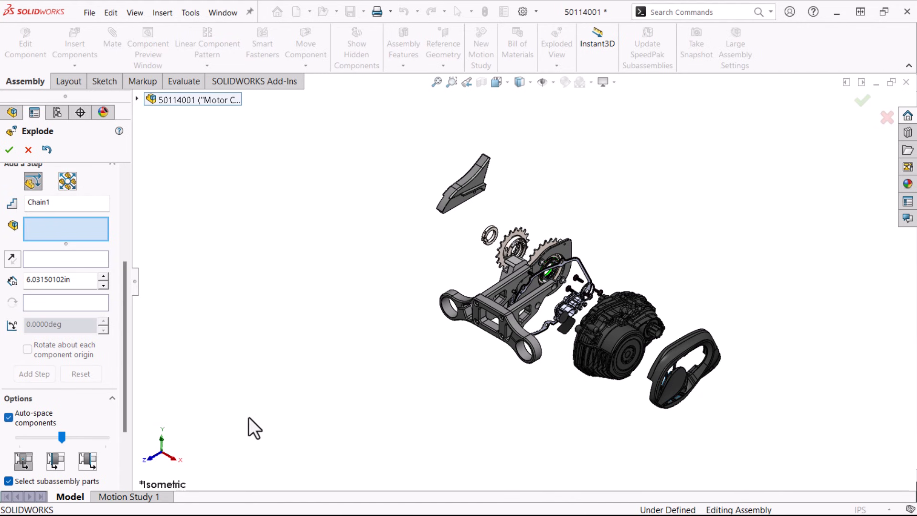
scroll(499, 323, down, 5)
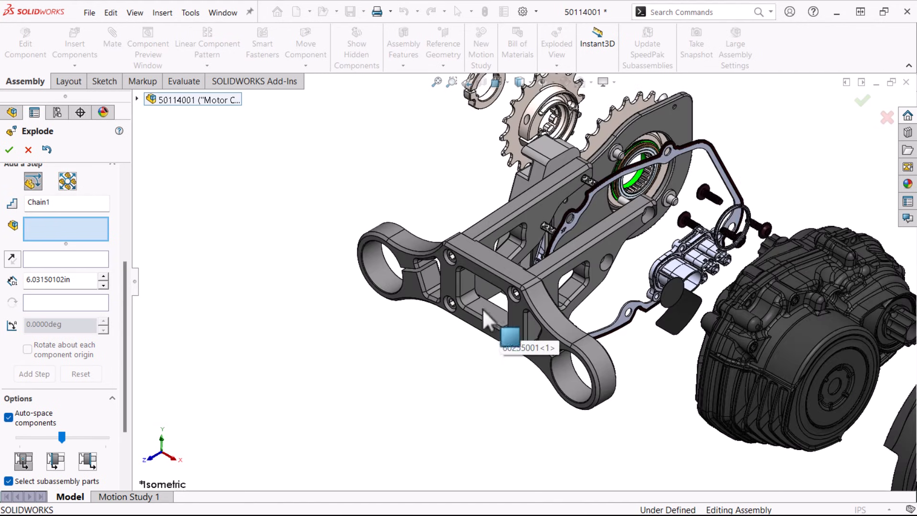
click(420, 244)
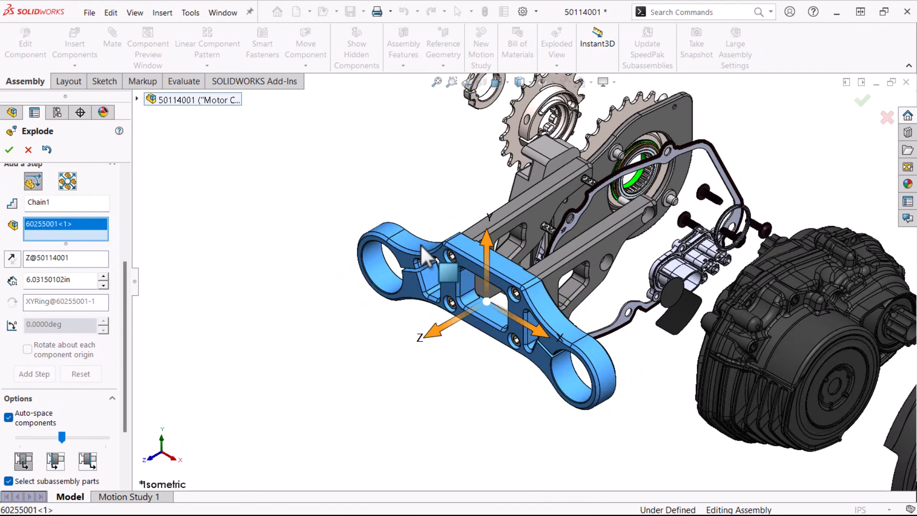
click(452, 256)
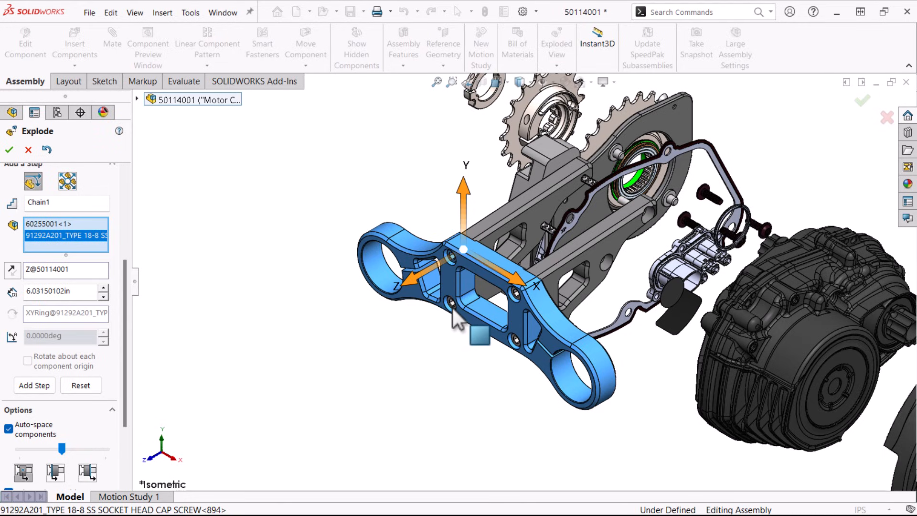
click(486, 330)
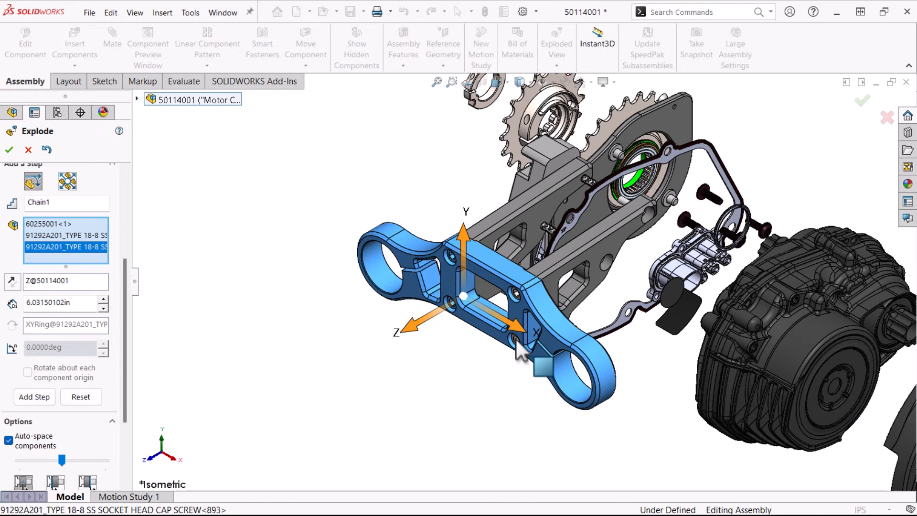
click(519, 348)
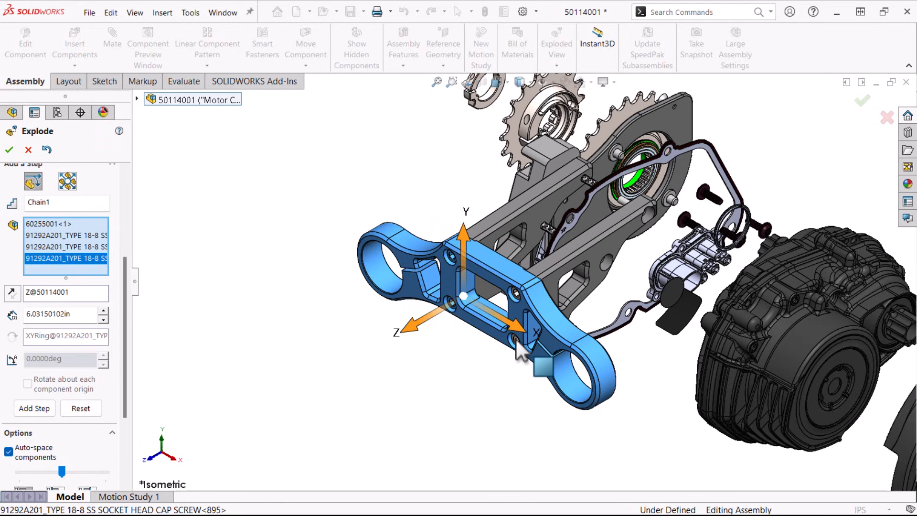
click(517, 295)
click(562, 254)
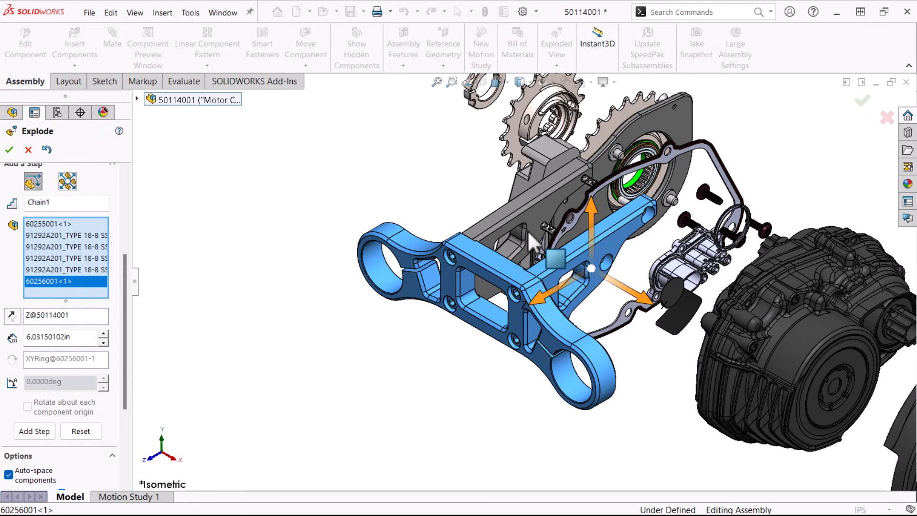
click(500, 216)
scroll(523, 286, up, 3)
scroll(425, 347, up, 2)
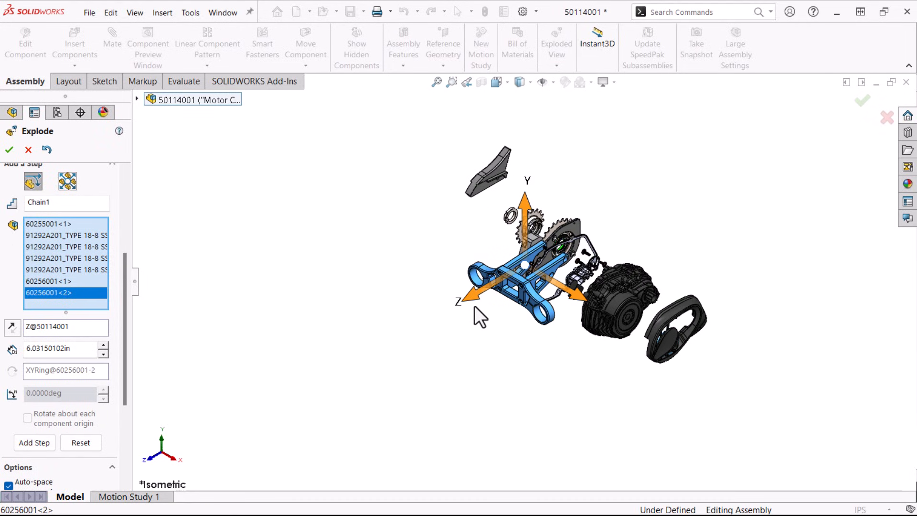
drag(475, 311, 411, 346)
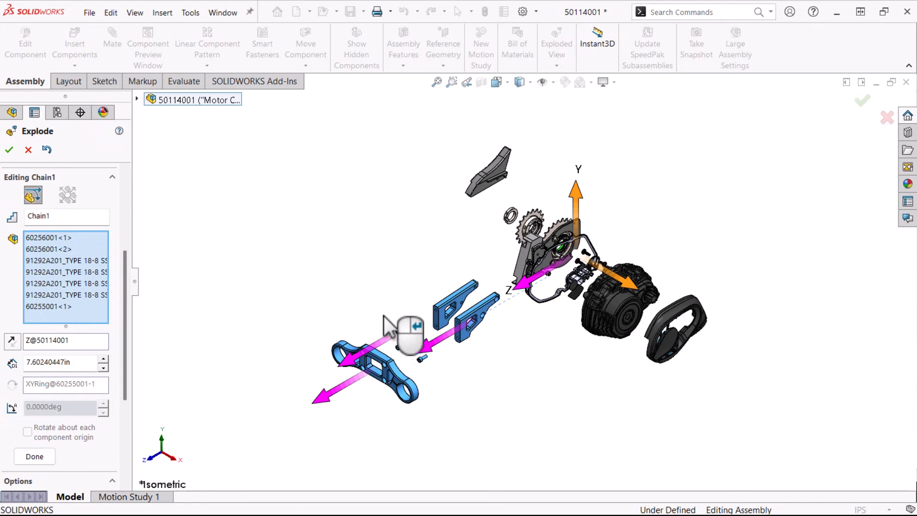
Step: Rearrange the auto-spaced components so the cap screws sit in front of the mount, and finish that explode step
drag(359, 354, 348, 390)
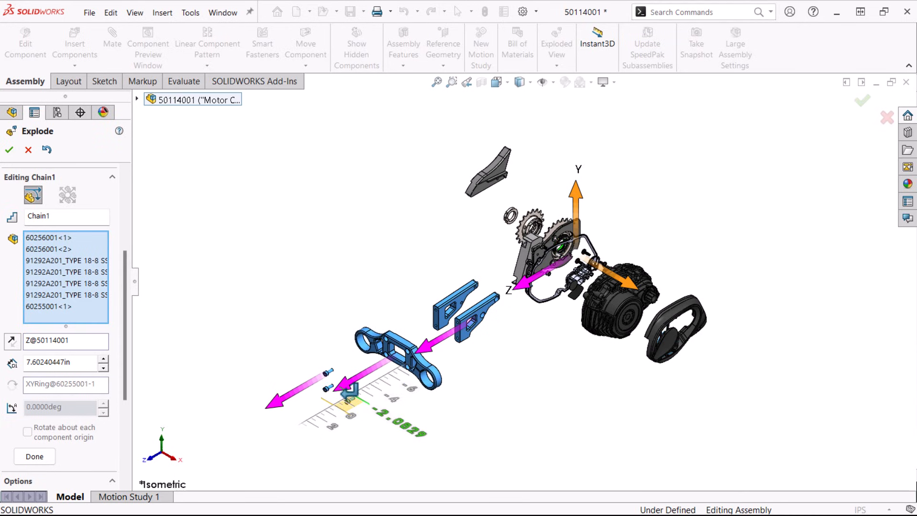
drag(347, 390, 349, 391)
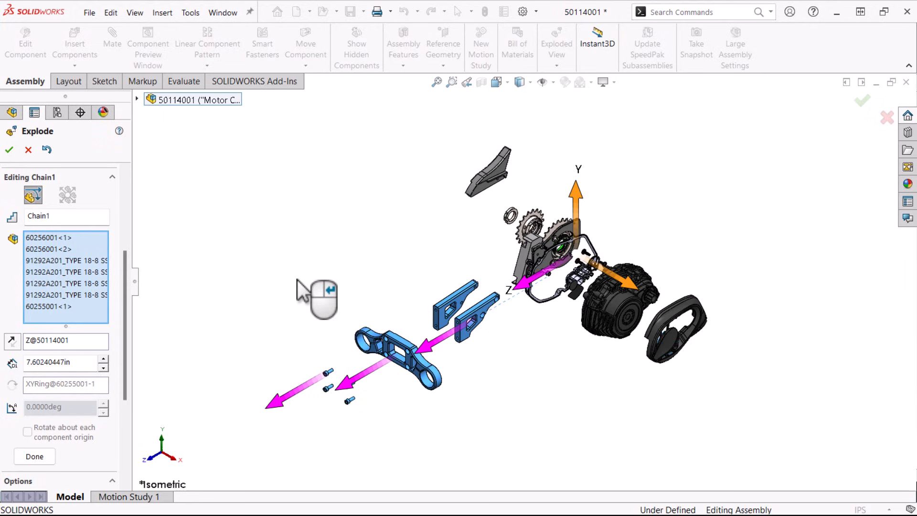
right_click(298, 278)
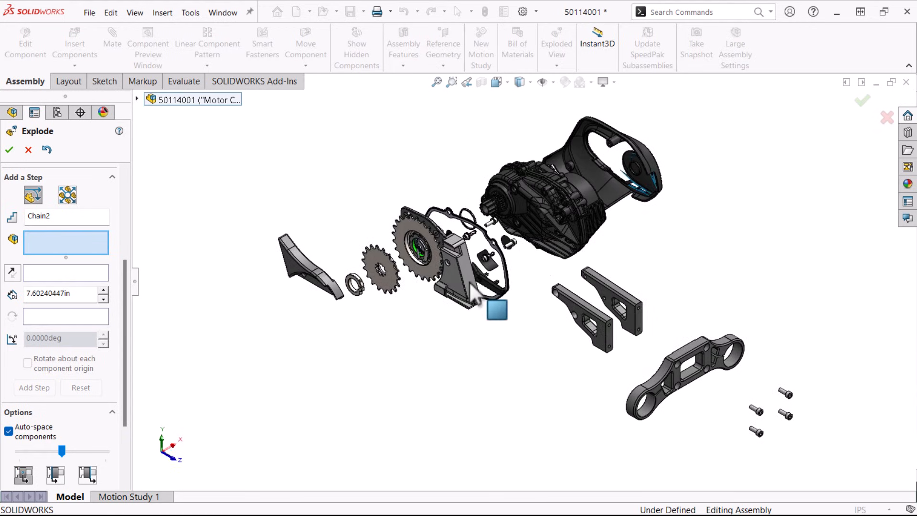
Step: Explode the lower chainguide bracket (70058001) downward about 6.11 in along its slanted edge and accept the exploded view
click(471, 284)
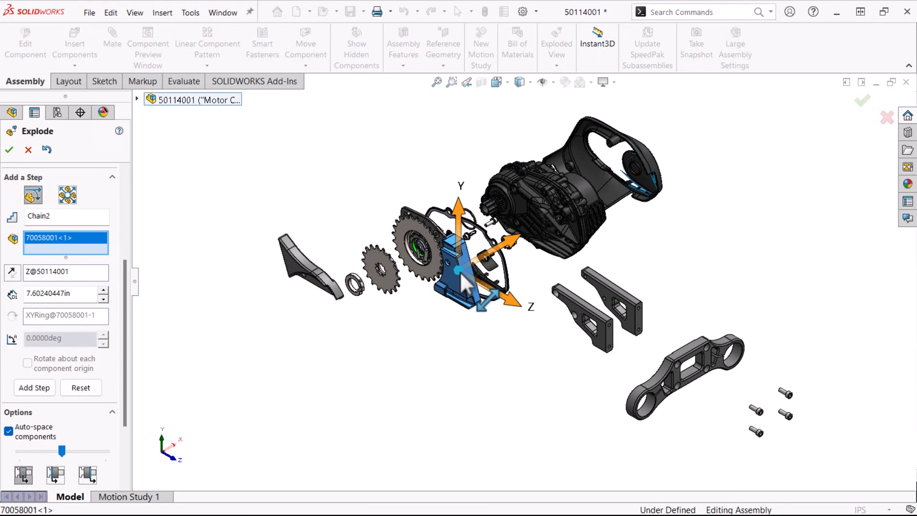
alt+drag(459, 271, 465, 283)
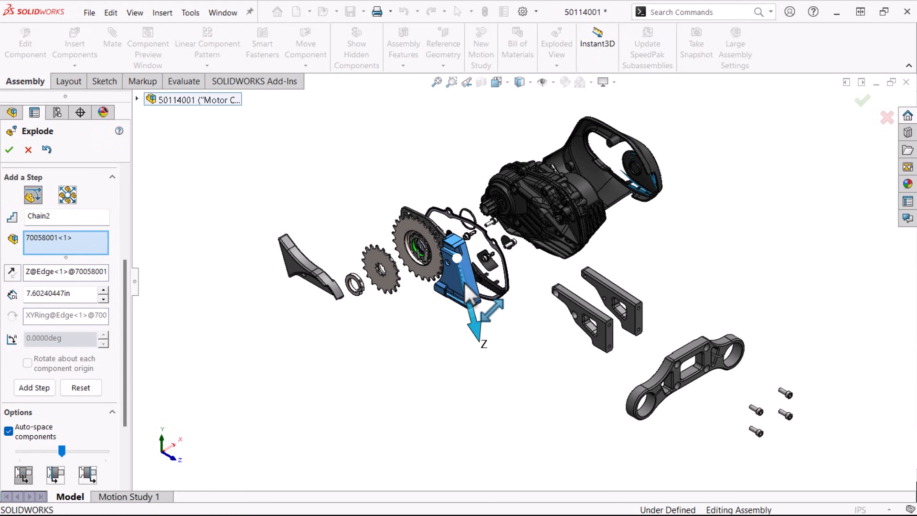
drag(474, 324, 519, 428)
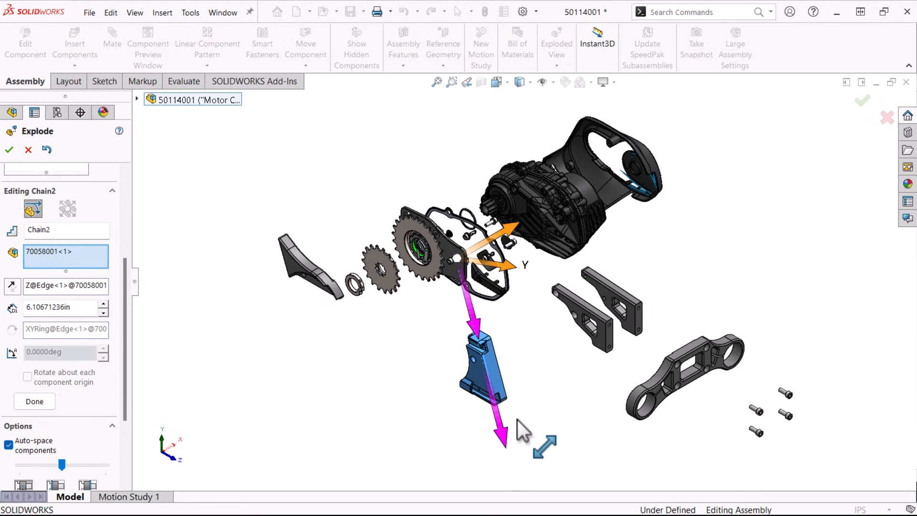
click(125, 204)
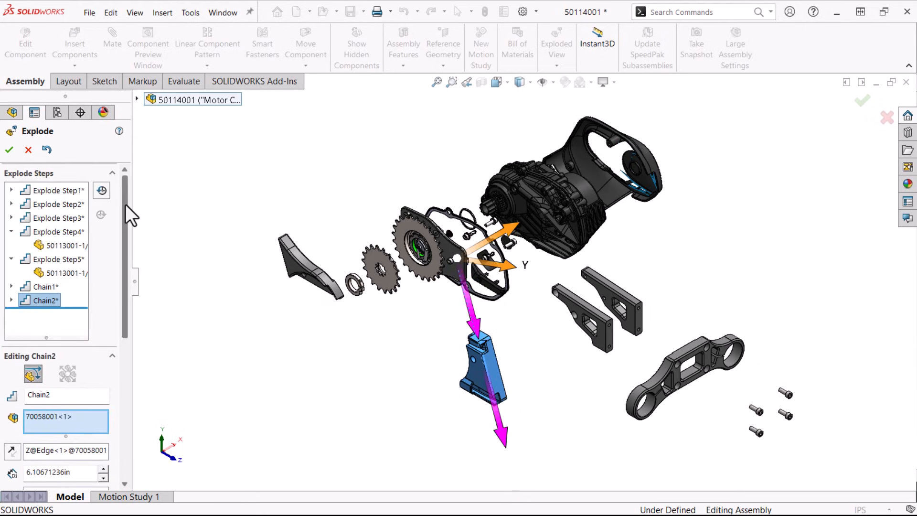
click(10, 150)
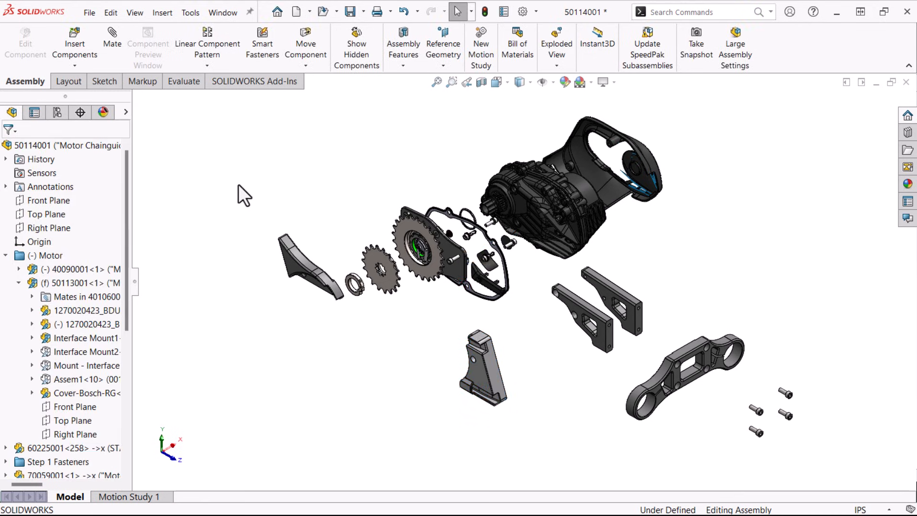